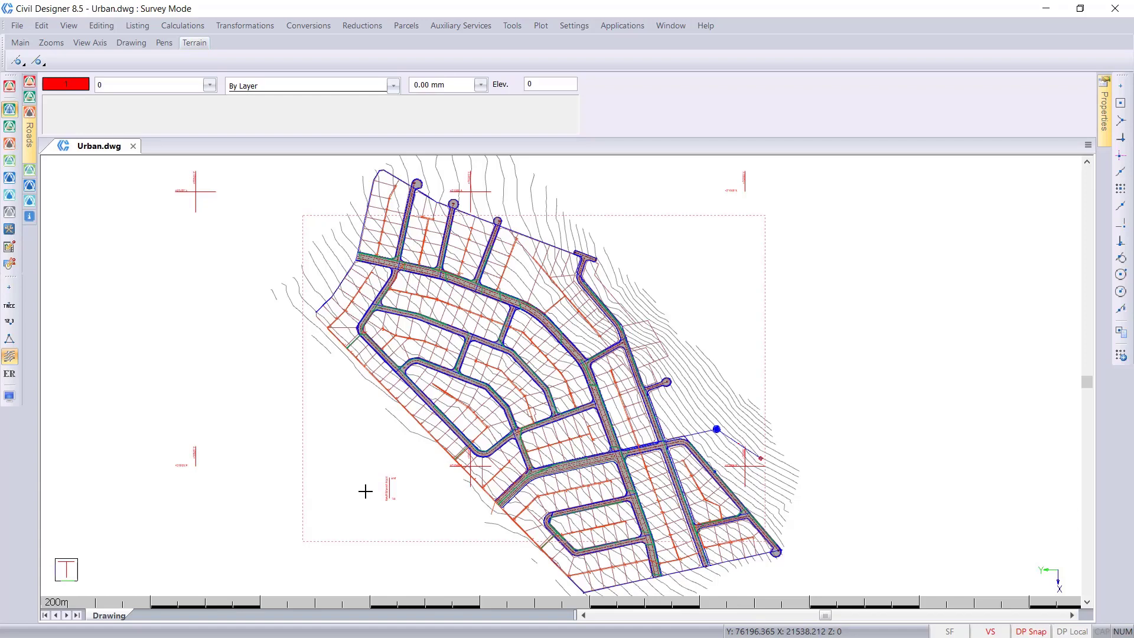
Zoom in on the Revit Shared Point marker until its 1st and 2nd ends fill the view
{"action": "middle_click_drag", "start_coordinate": [387, 489], "coordinate": [562, 375]}
{"action": "scroll", "coordinate": [563, 375], "scroll_direction": "up", "scroll_amount": 8}
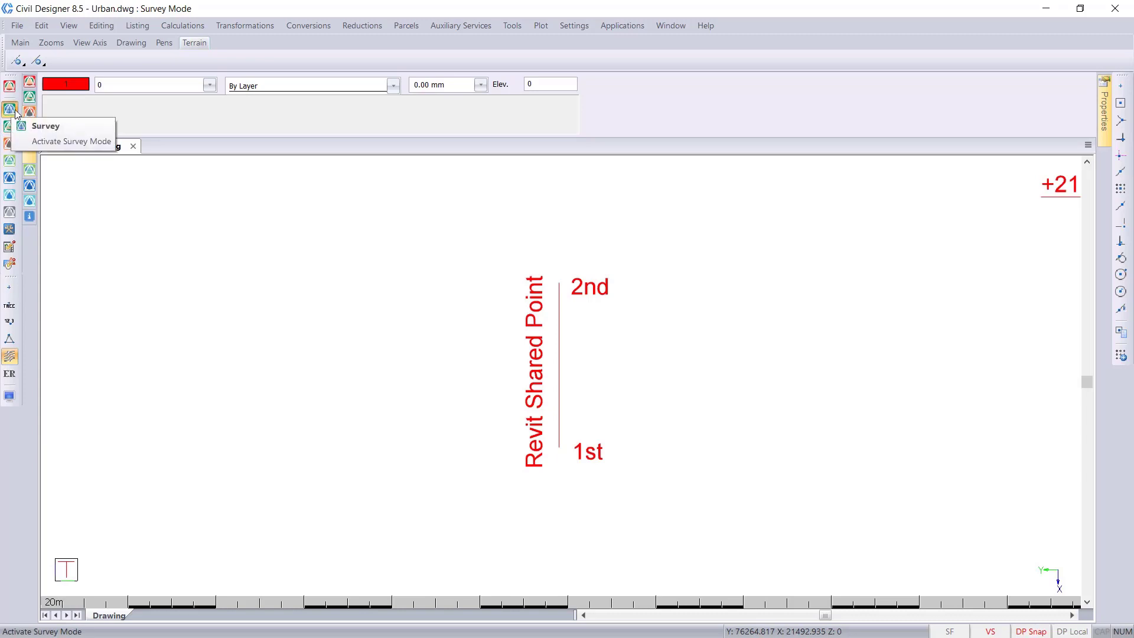
Export a Revit shared reference point: origin at the 1st end, +Y toward the 2nd end, coordinates negated
{"action": "left_click", "coordinate": [18, 25]}
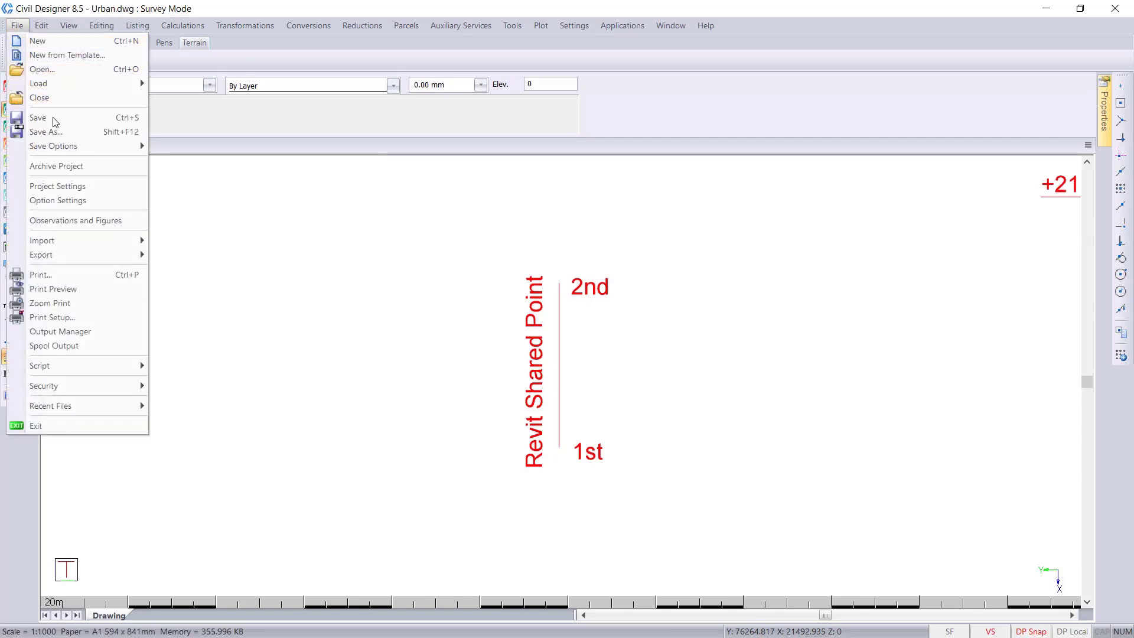
{"action": "mouse_move", "coordinate": [111, 255]}
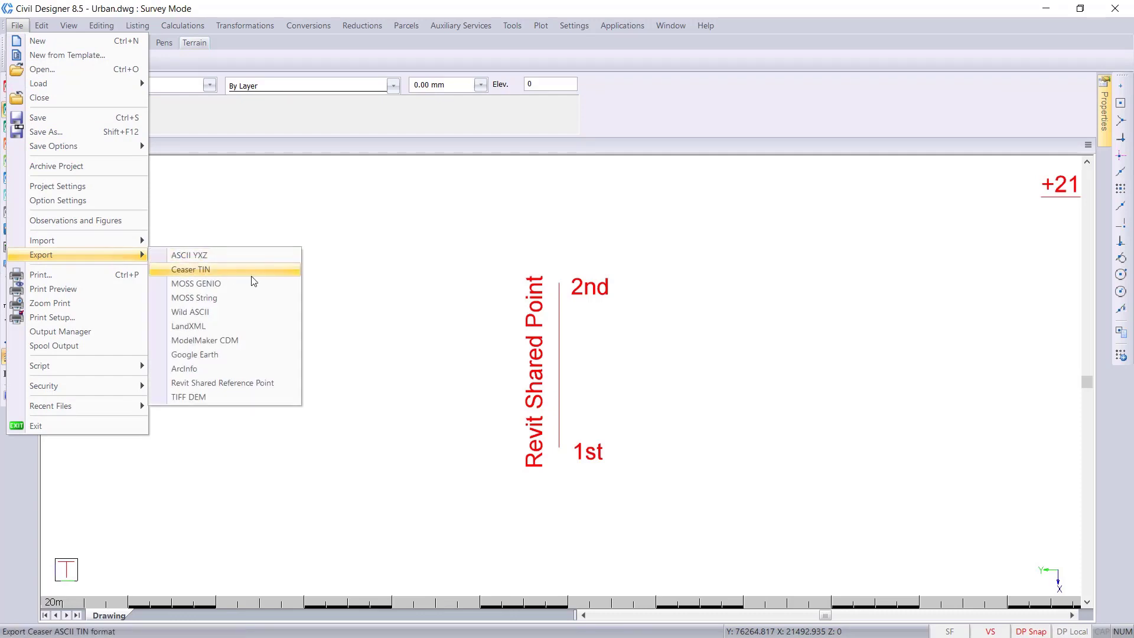
{"action": "left_click", "coordinate": [285, 384]}
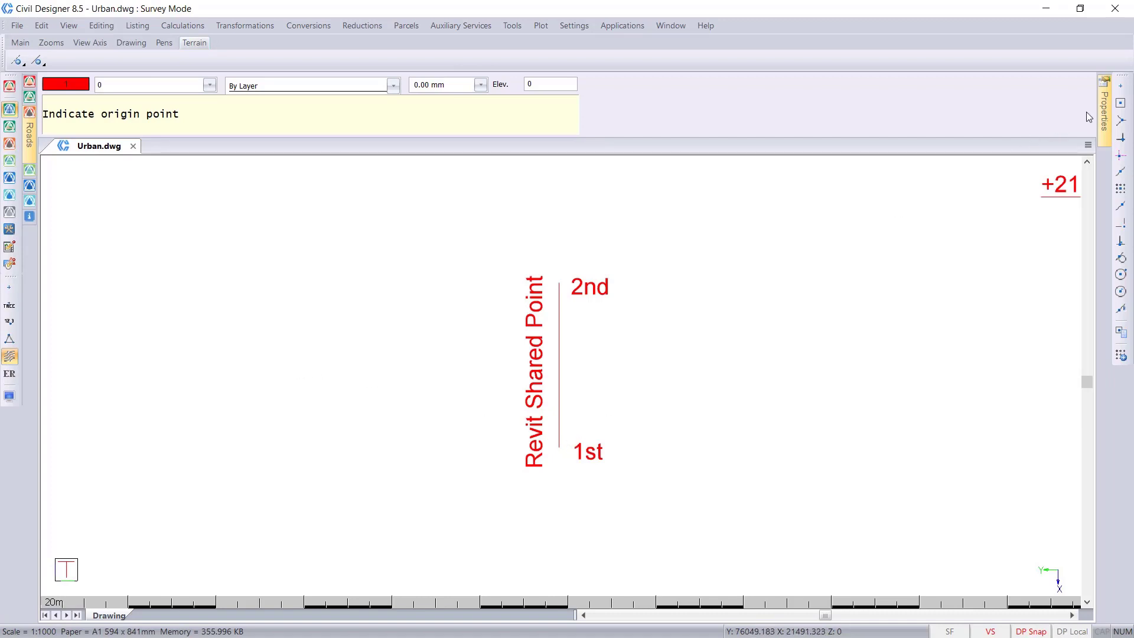
{"action": "left_click", "coordinate": [1120, 123]}
{"action": "left_click", "coordinate": [567, 435]}
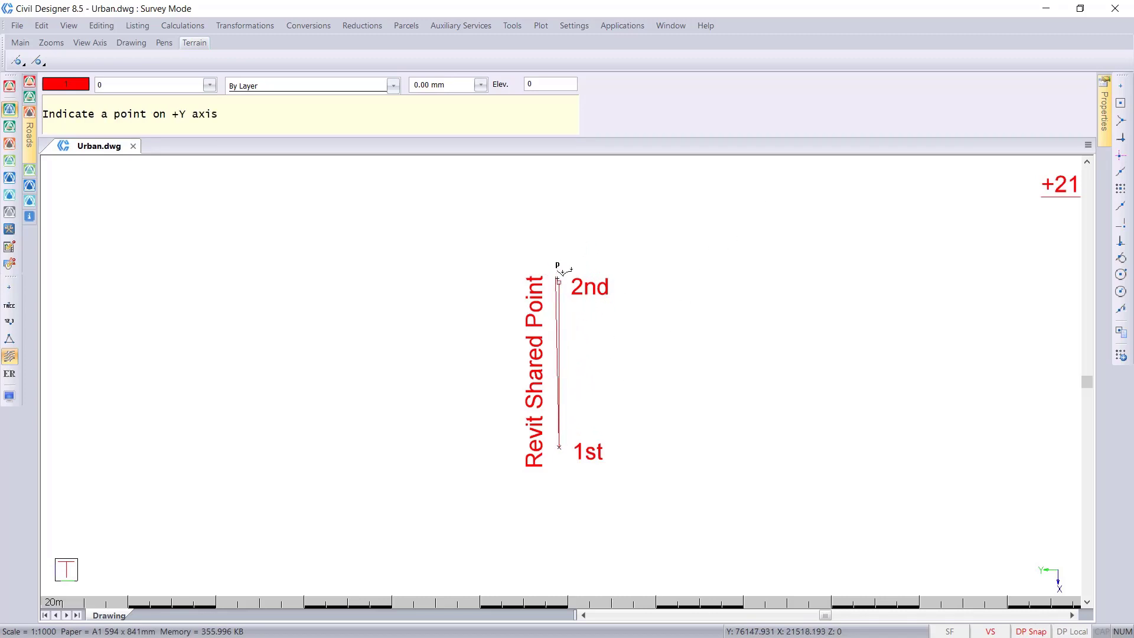
{"action": "left_click", "coordinate": [571, 273]}
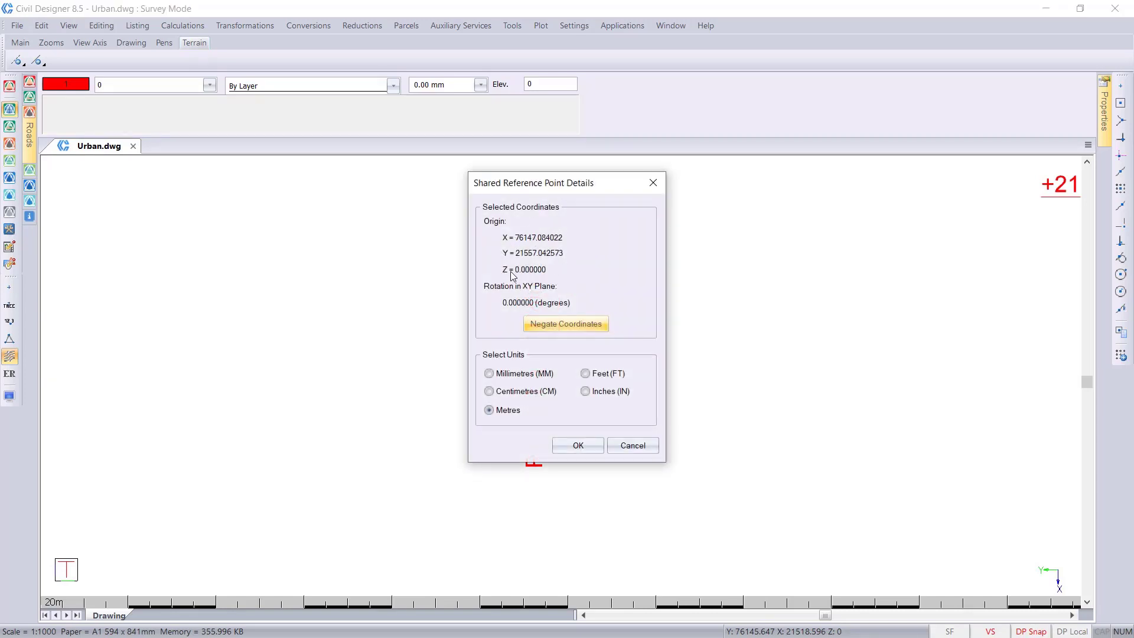
{"action": "left_click", "coordinate": [569, 330]}
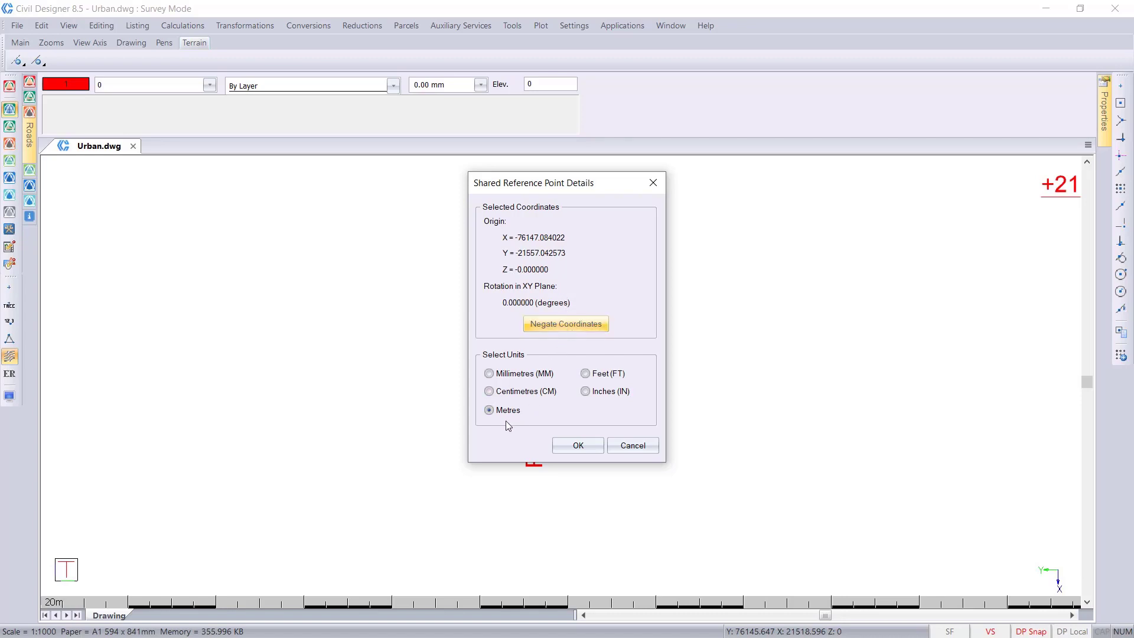
{"action": "left_click", "coordinate": [578, 445]}
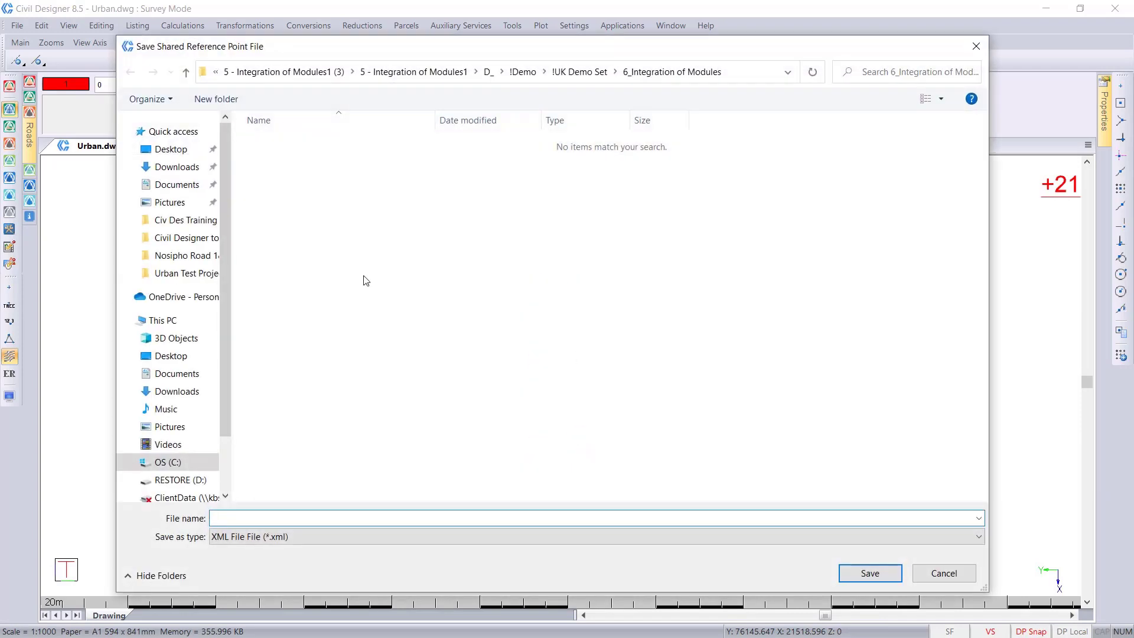
Save 'Urban Revit Share Ref Point.xml' into the Civil Designer to Revit folder and acknowledge the confirmation
{"action": "left_click", "coordinate": [171, 150]}
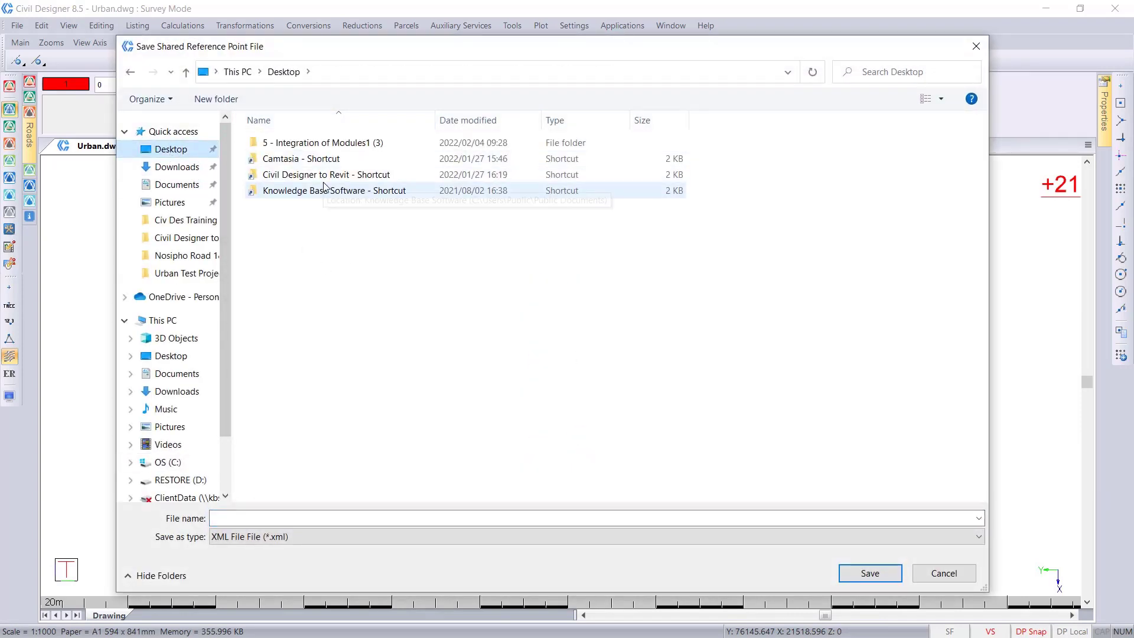
{"action": "double_click", "coordinate": [323, 172]}
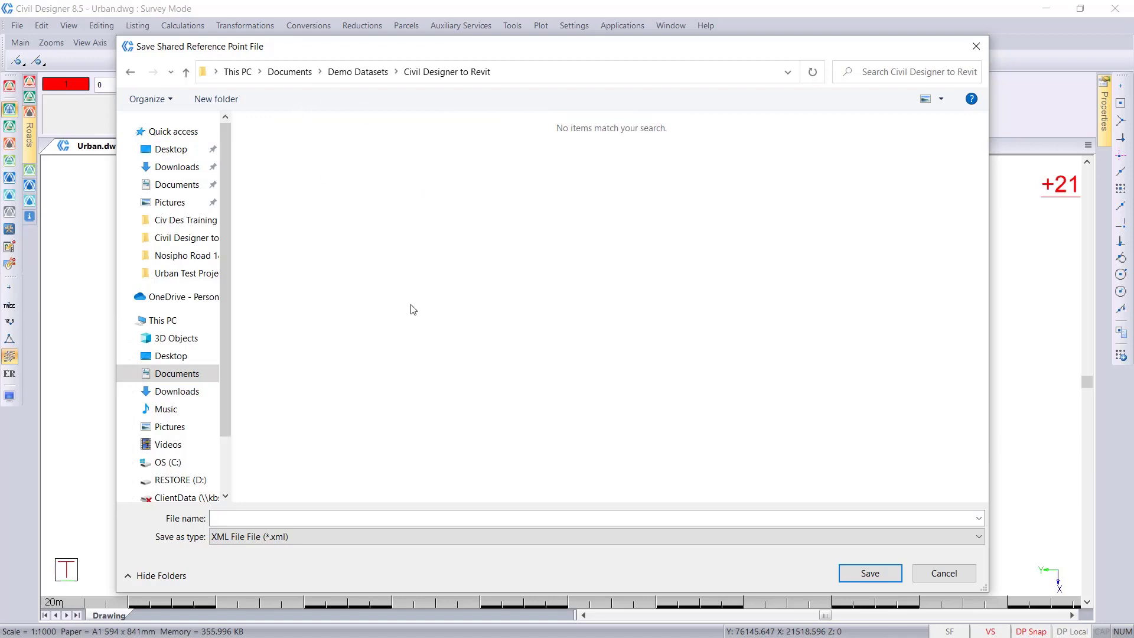
{"action": "left_click", "coordinate": [319, 518]}
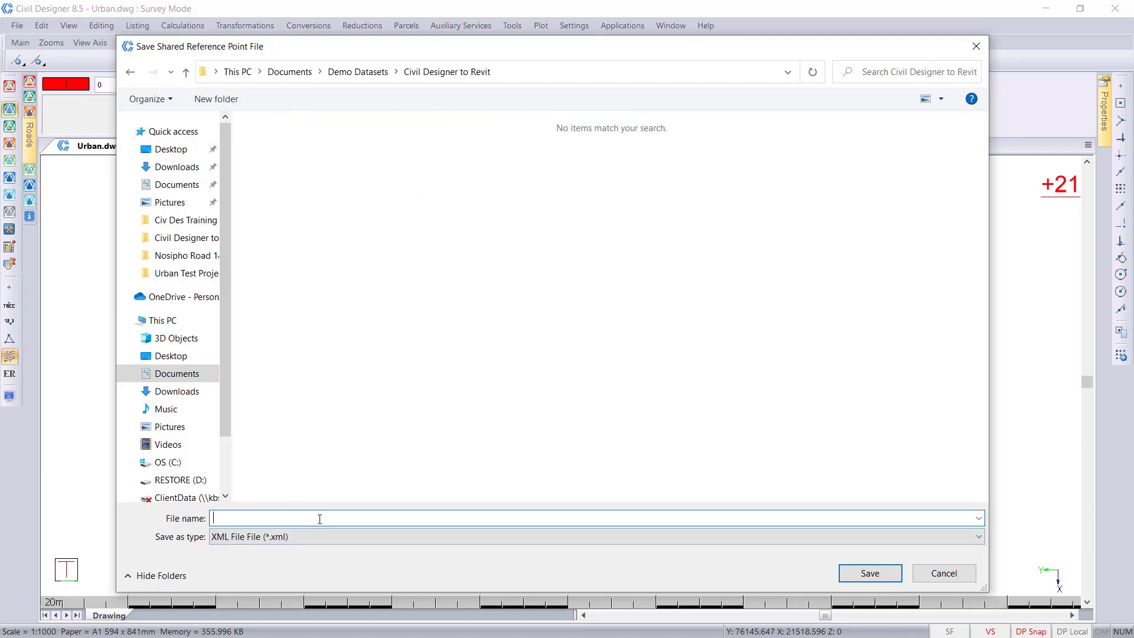
{"action": "type", "text": "Urban Revit Share Ref Point"}
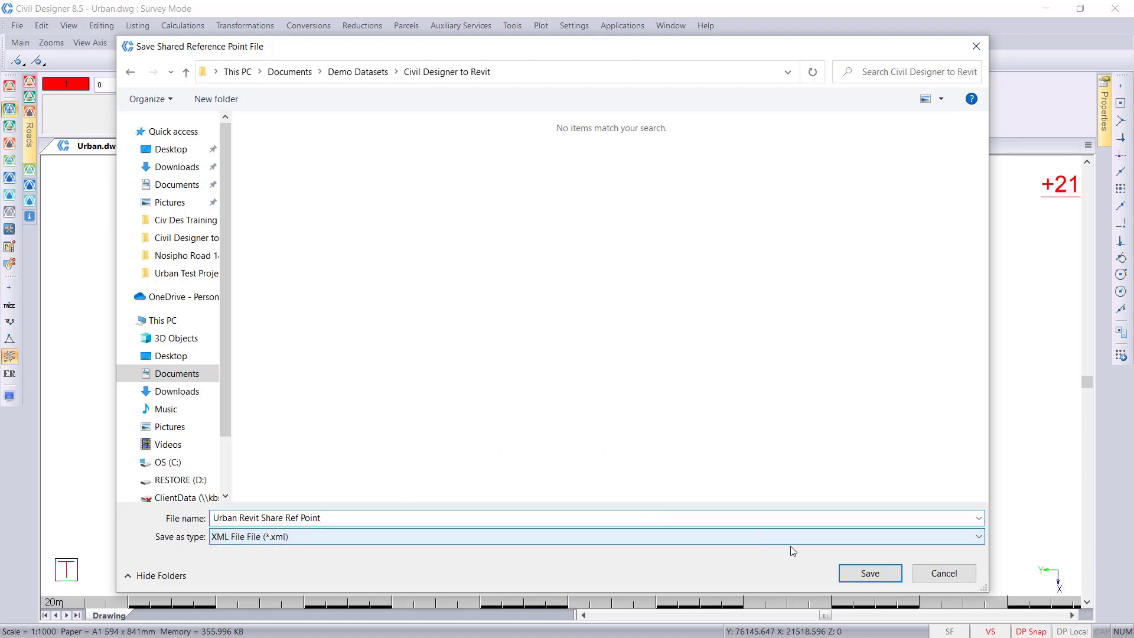
{"action": "left_click", "coordinate": [867, 573]}
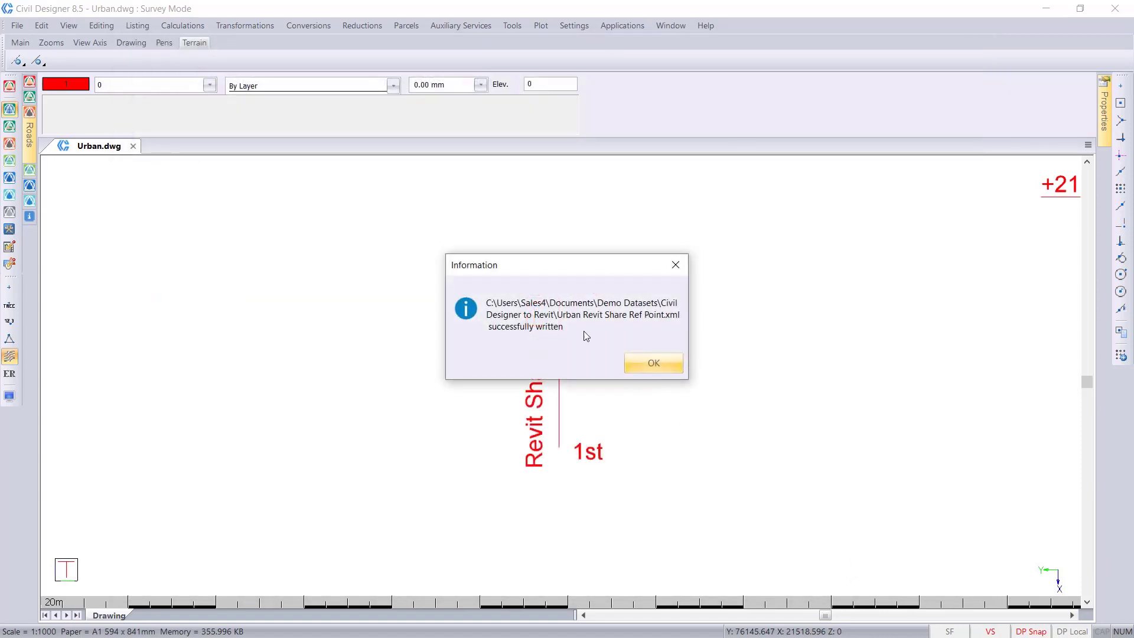
{"action": "left_click", "coordinate": [664, 361]}
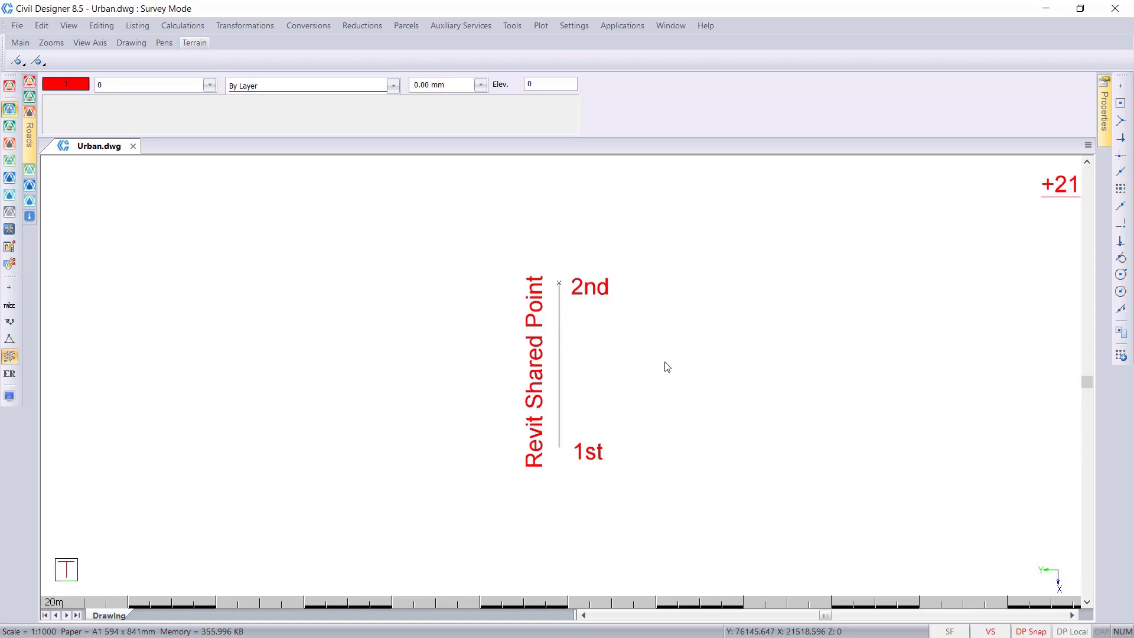
Zoom and pan the Level 1 plan onto the linked Revit Shared Point line marked 1st and 2nd
{"action": "scroll", "coordinate": [667, 366], "scroll_direction": "down", "scroll_amount": 3}
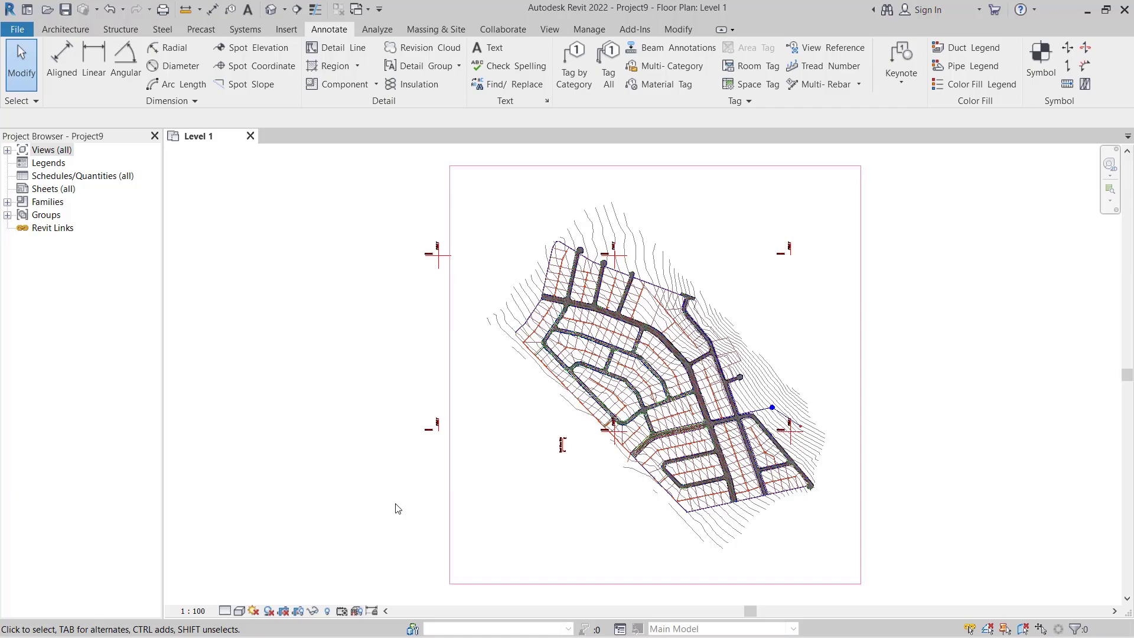
{"action": "scroll", "coordinate": [564, 452], "scroll_direction": "up", "scroll_amount": 5}
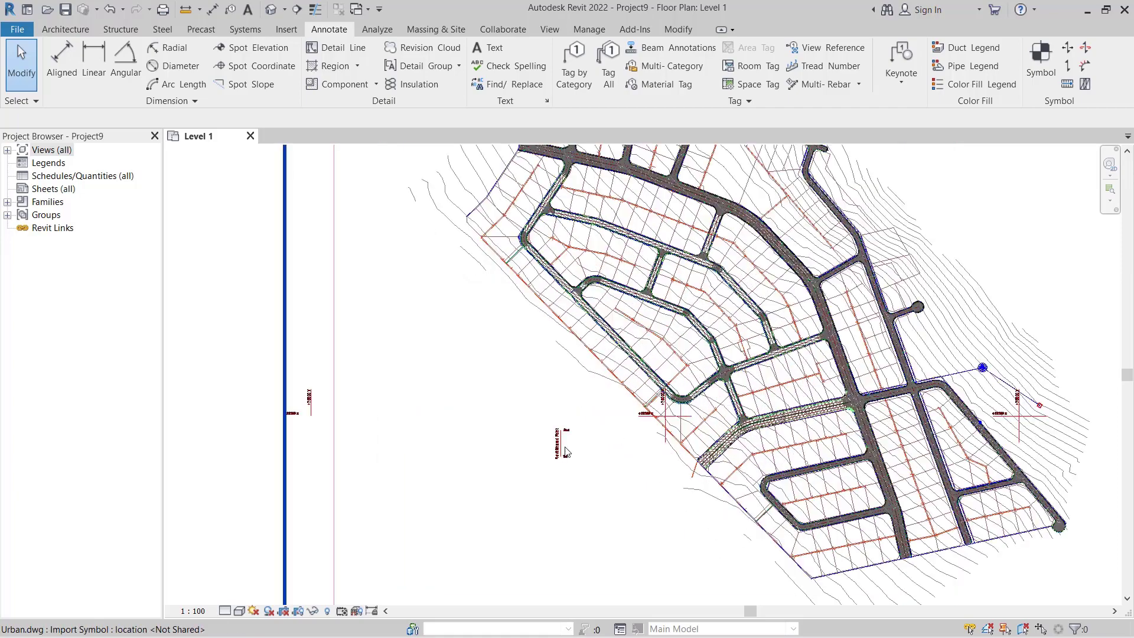
{"action": "scroll", "coordinate": [565, 451], "scroll_direction": "up", "scroll_amount": 5}
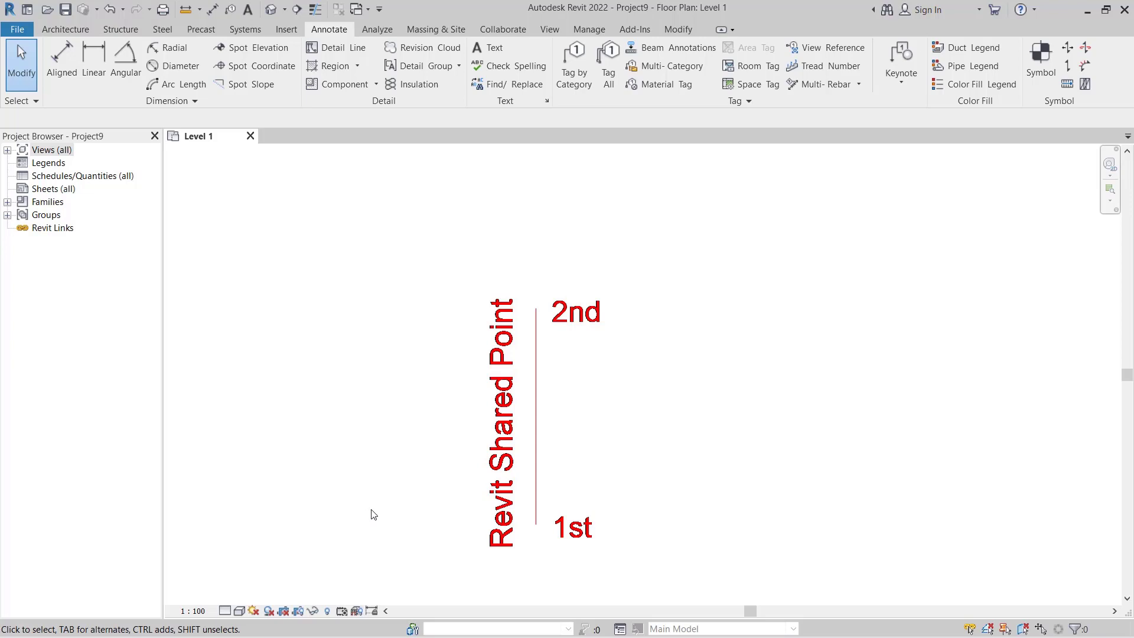
{"action": "middle_click_drag", "start_coordinate": [370, 514], "coordinate": [376, 489]}
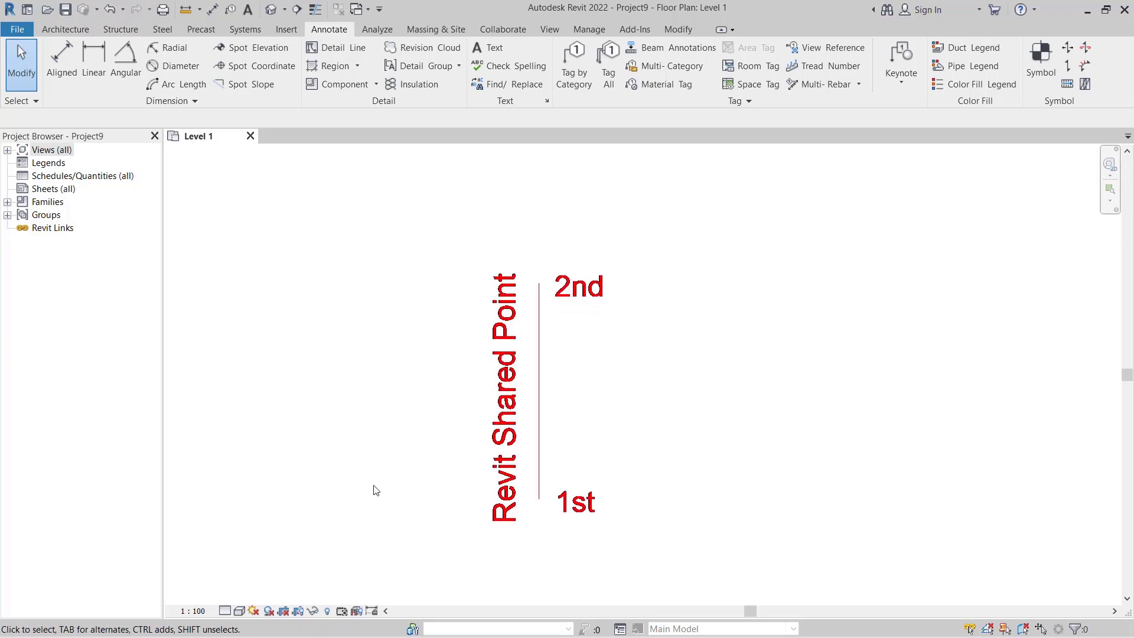
Run Import Shared Coordinates from XML, picking the line's lower end as origin and upper end as +Y
{"action": "left_click", "coordinate": [635, 29]}
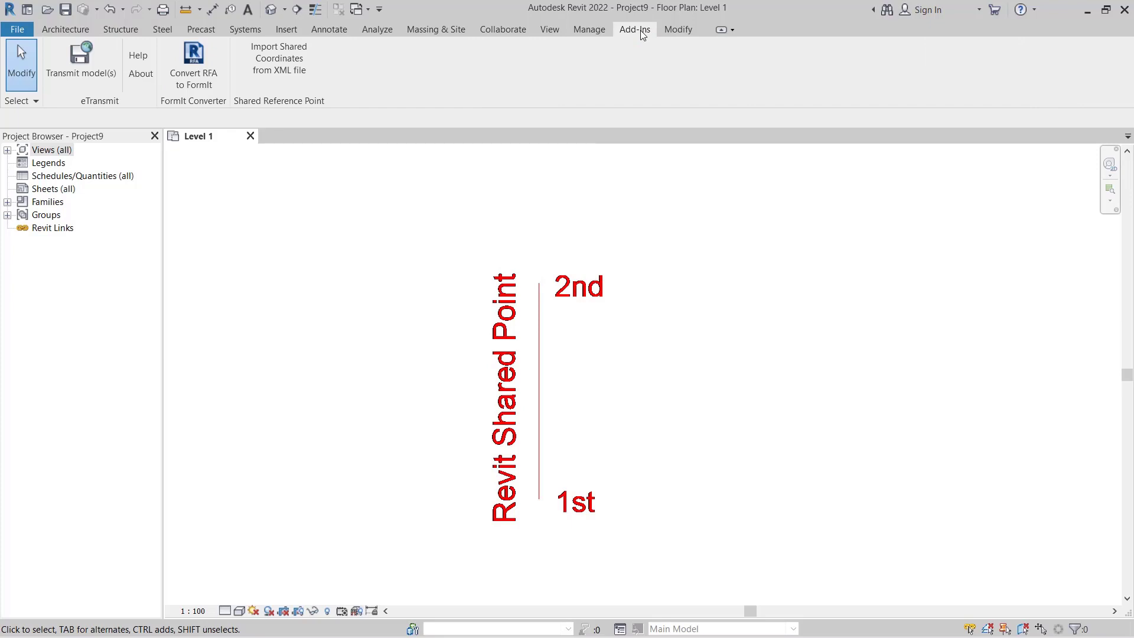
{"action": "left_click", "coordinate": [271, 79]}
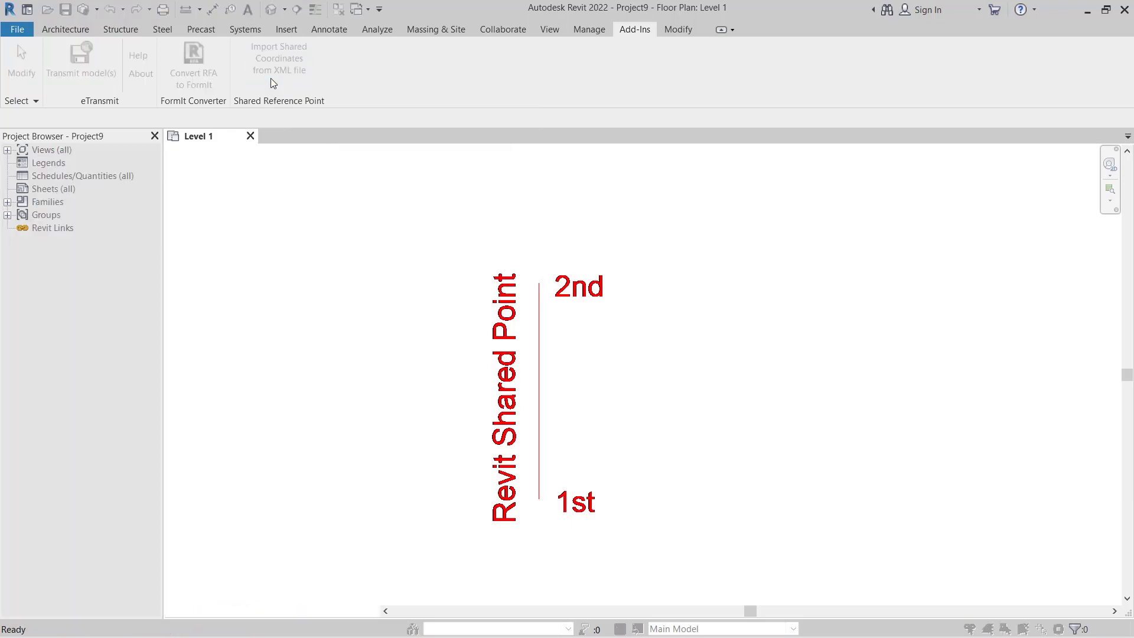
{"action": "left_click", "coordinate": [270, 78]}
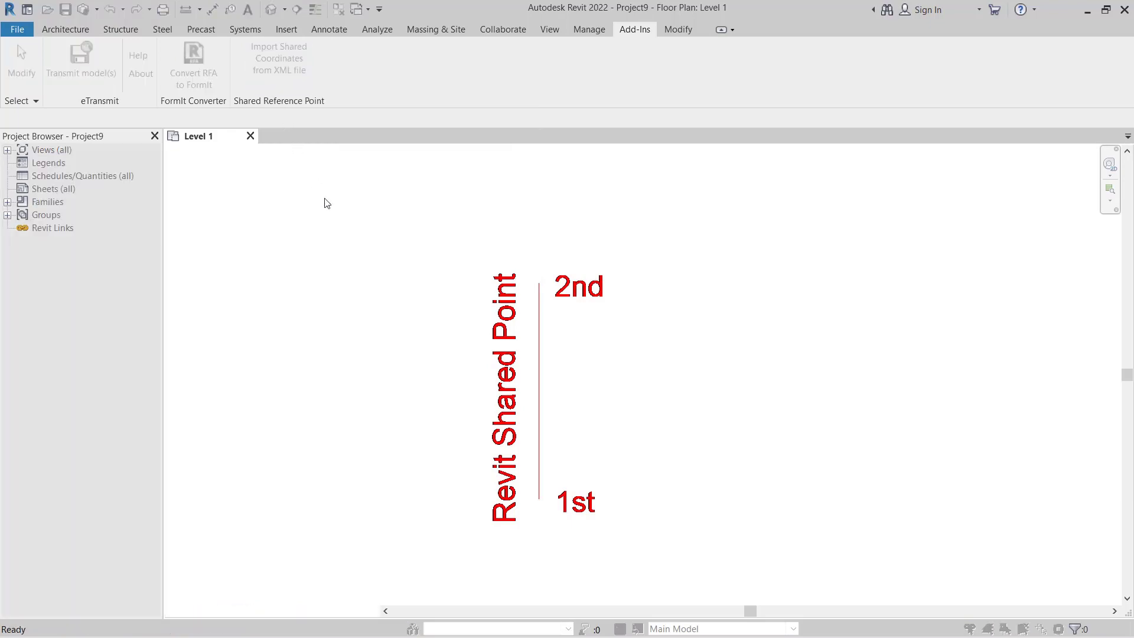
{"action": "left_click", "coordinate": [538, 498]}
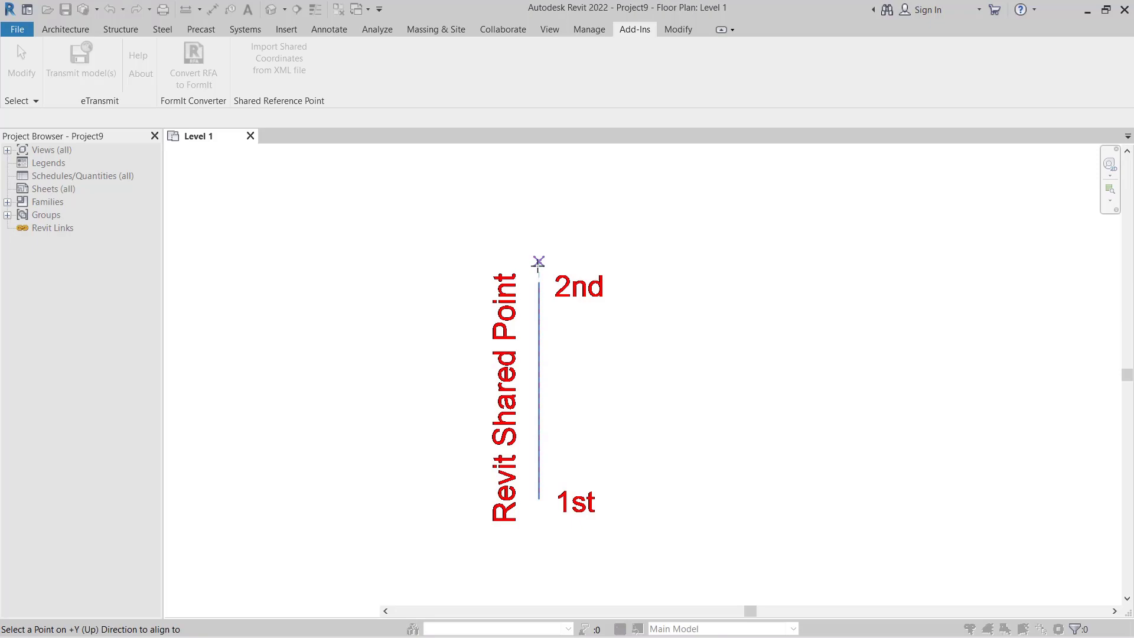
{"action": "left_click", "coordinate": [539, 282]}
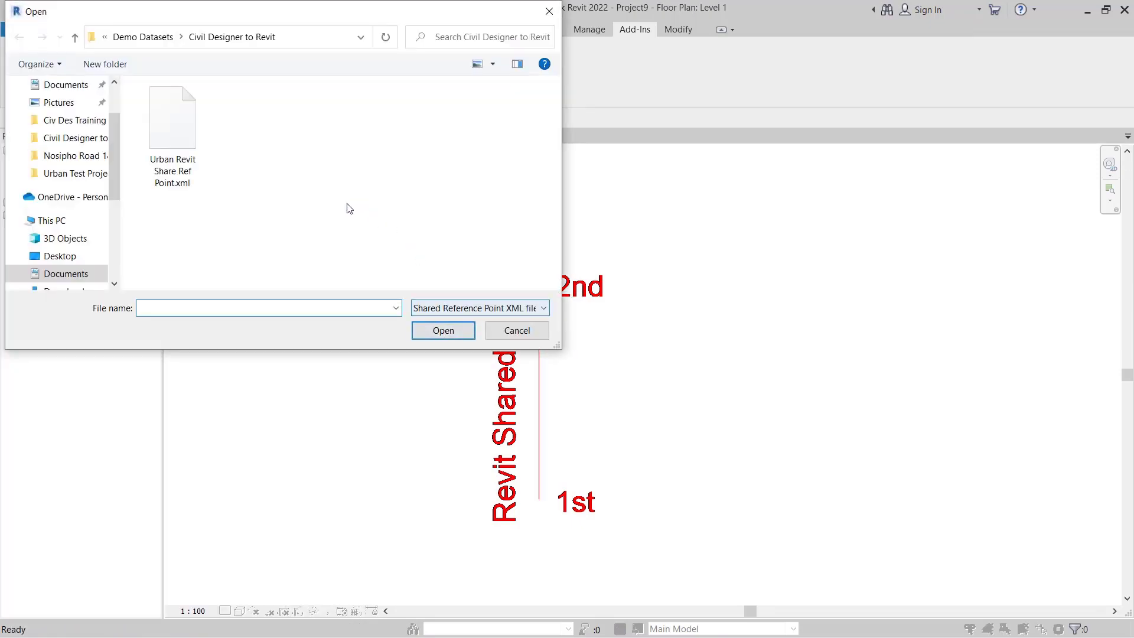
Load Urban Revit Share Ref Point.xml, confirm creating the shared coordinates, and dismiss the success message
{"action": "left_click", "coordinate": [195, 131]}
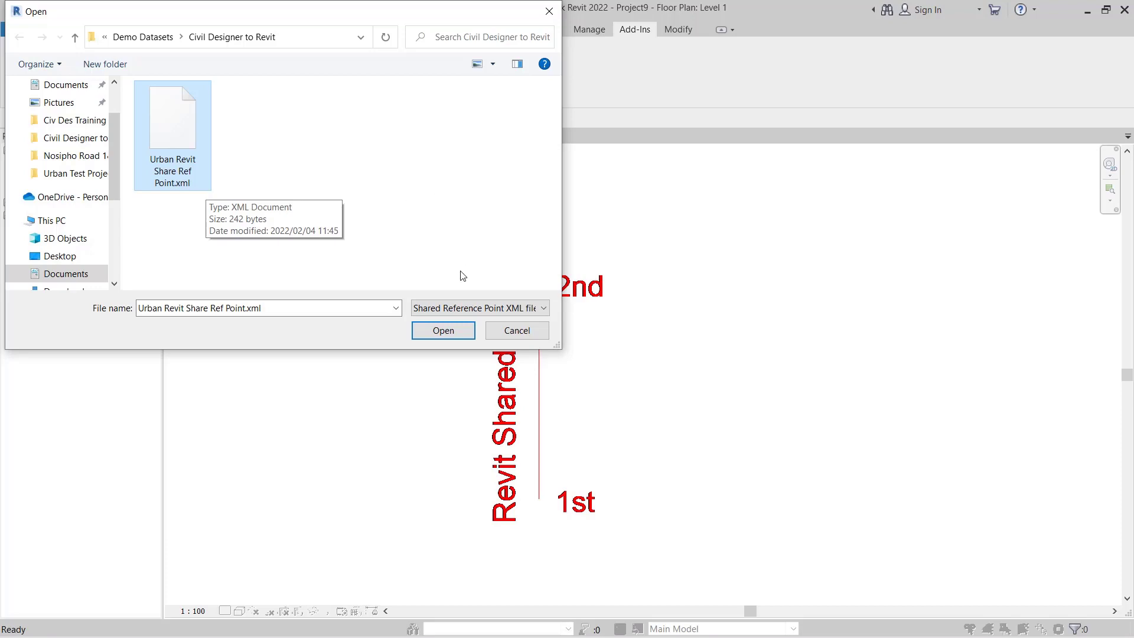
{"action": "left_click", "coordinate": [444, 331]}
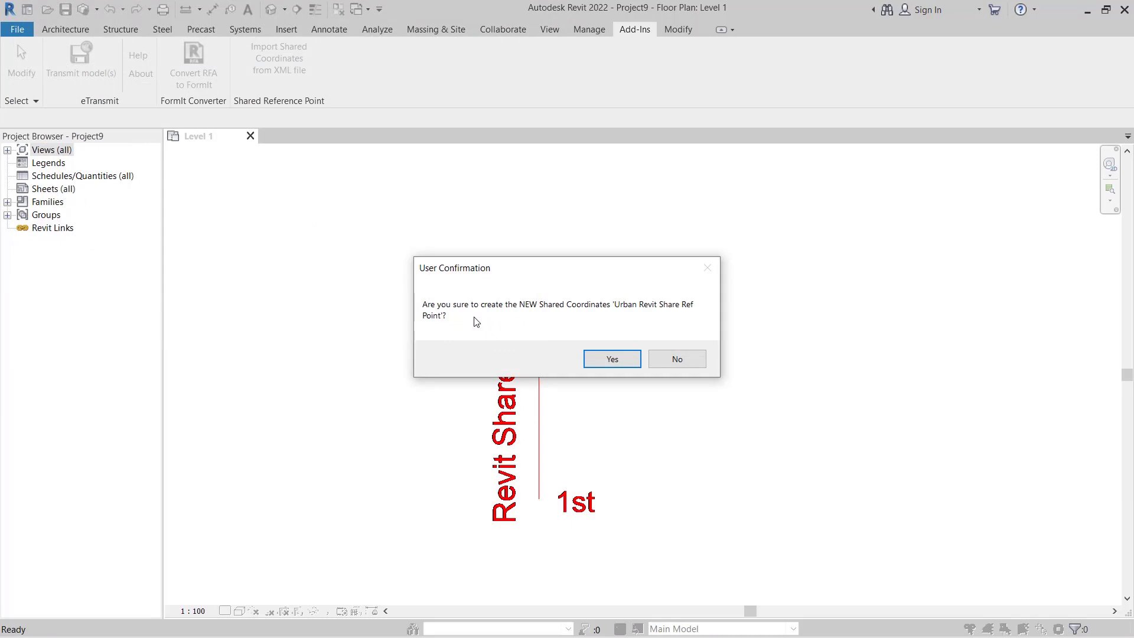
{"action": "left_click", "coordinate": [610, 365]}
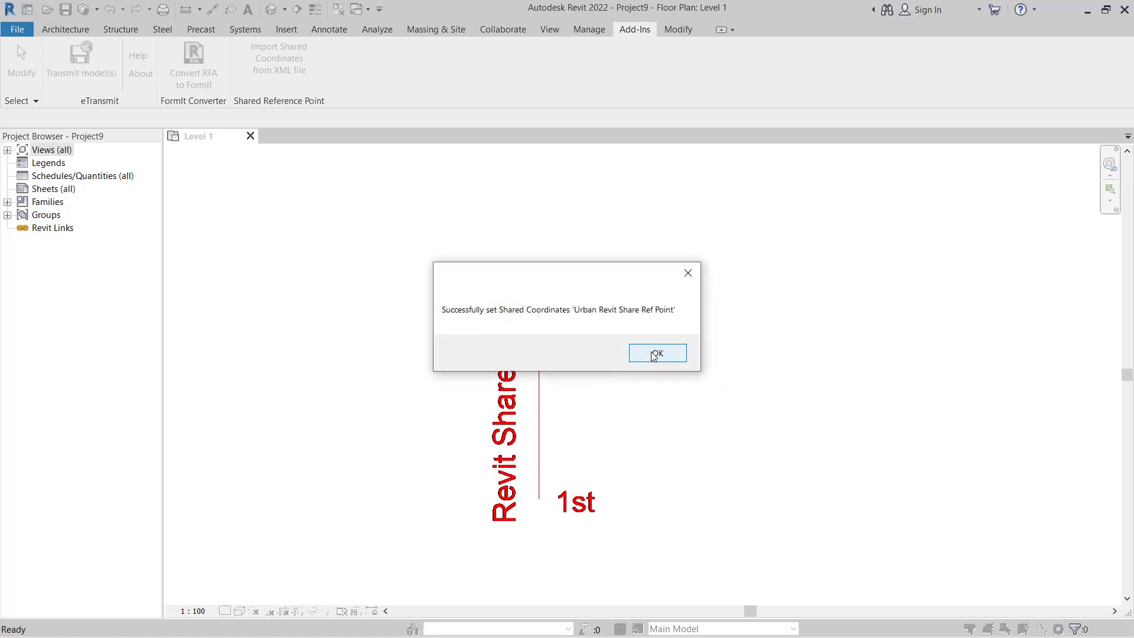
{"action": "left_click", "coordinate": [654, 354]}
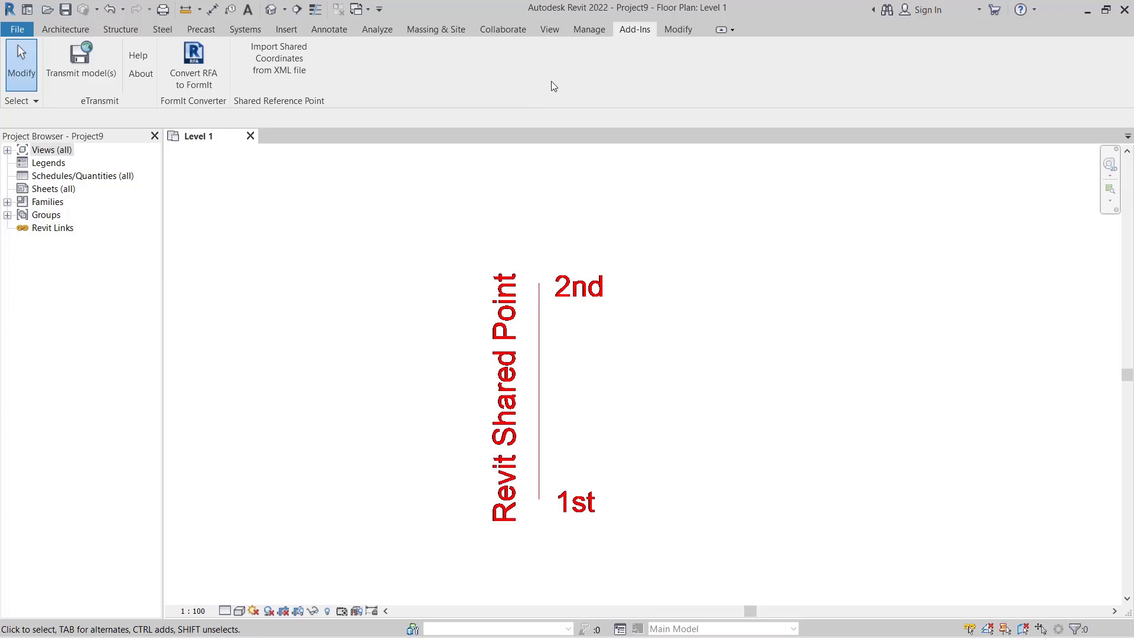
In Location settings, make the Urban Revit Share Ref Point site current instead of Default Site
{"action": "left_click", "coordinate": [585, 31]}
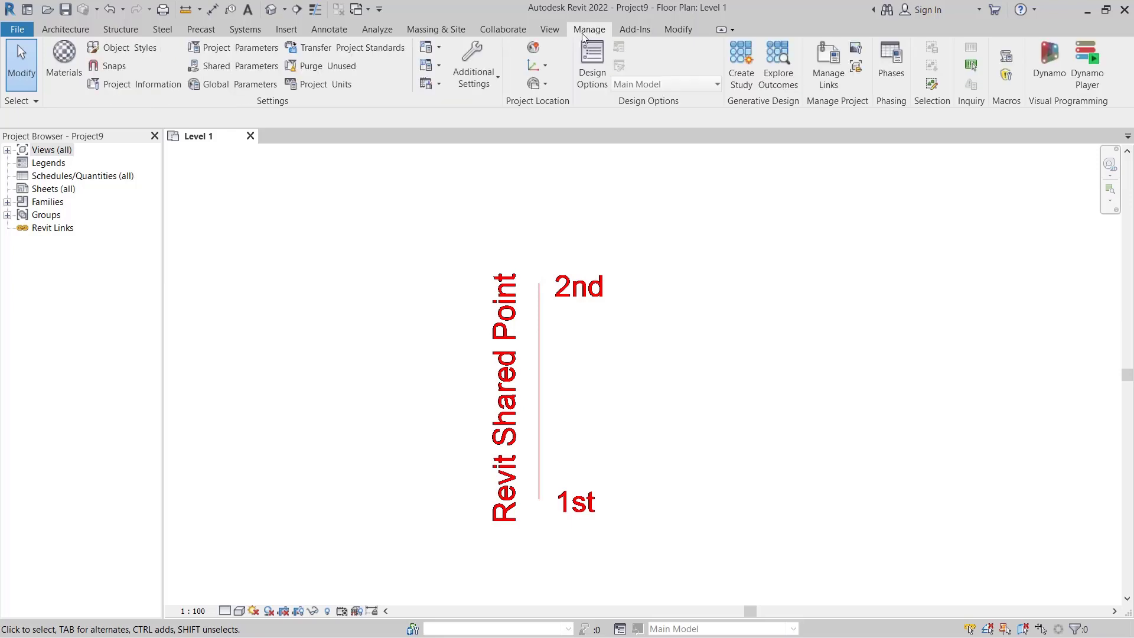
{"action": "left_click", "coordinate": [533, 48]}
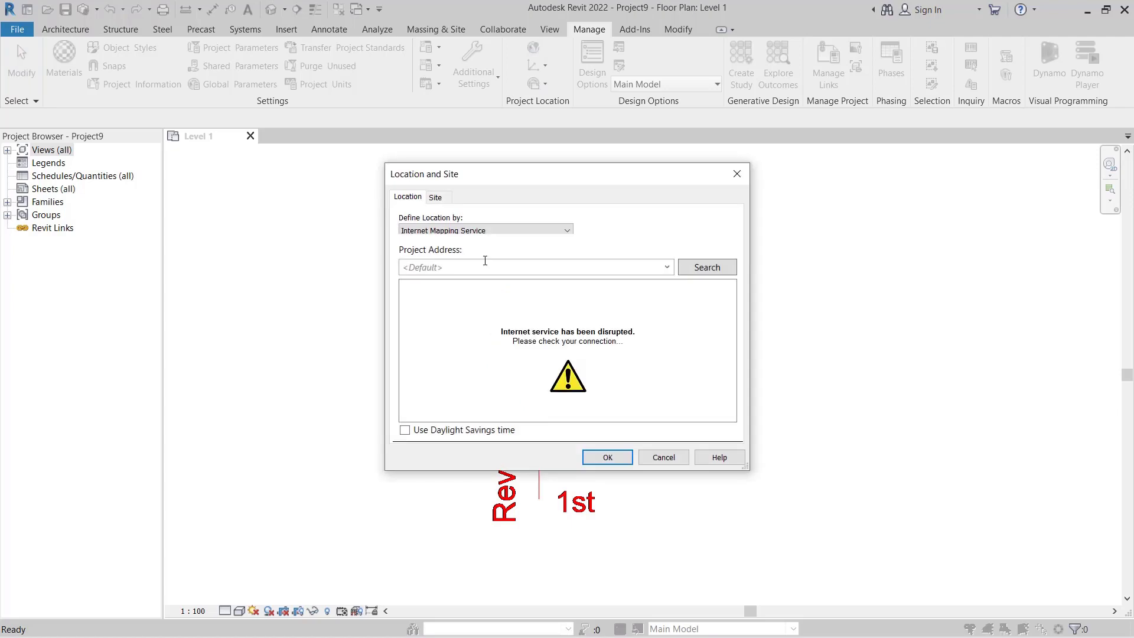
{"action": "left_click", "coordinate": [445, 202]}
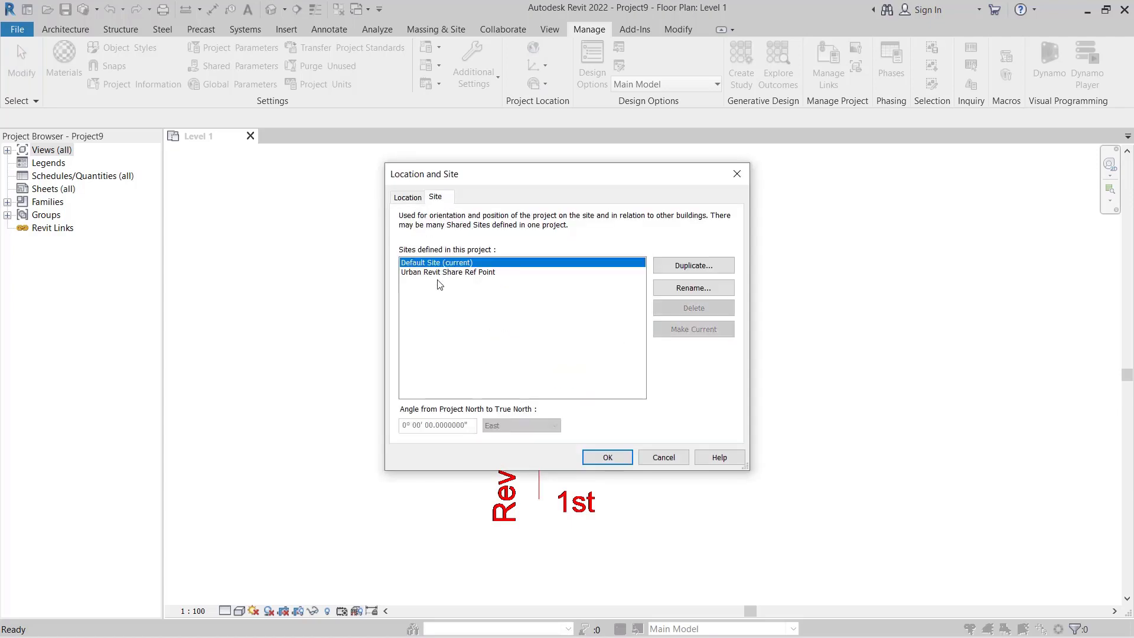
{"action": "left_click", "coordinate": [411, 274]}
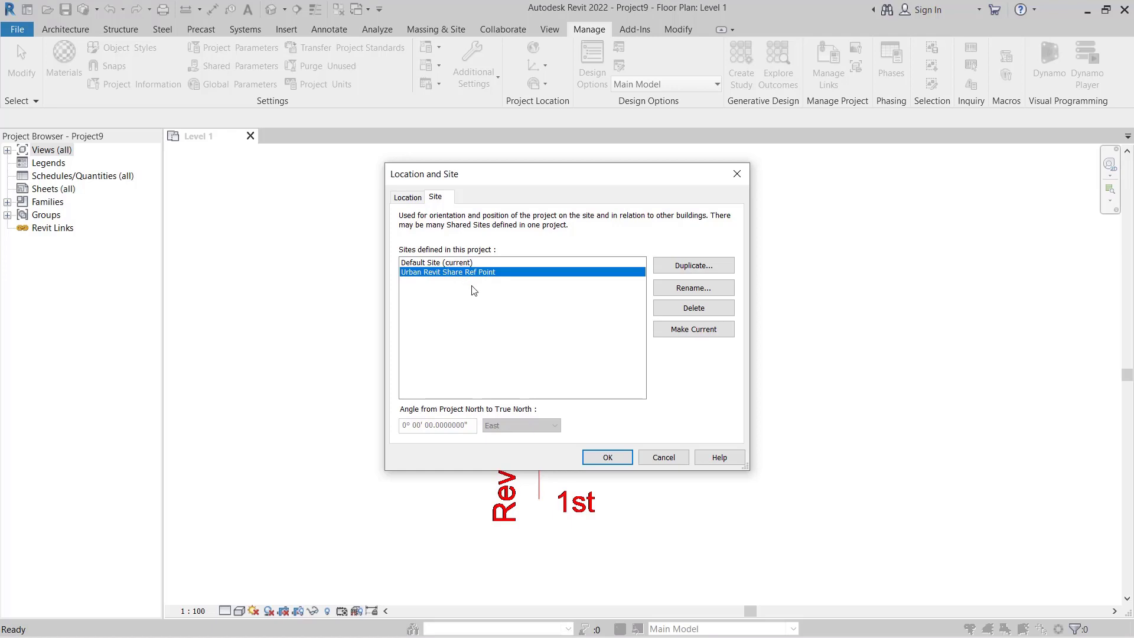
{"action": "left_click", "coordinate": [702, 340]}
{"action": "left_click", "coordinate": [618, 461]}
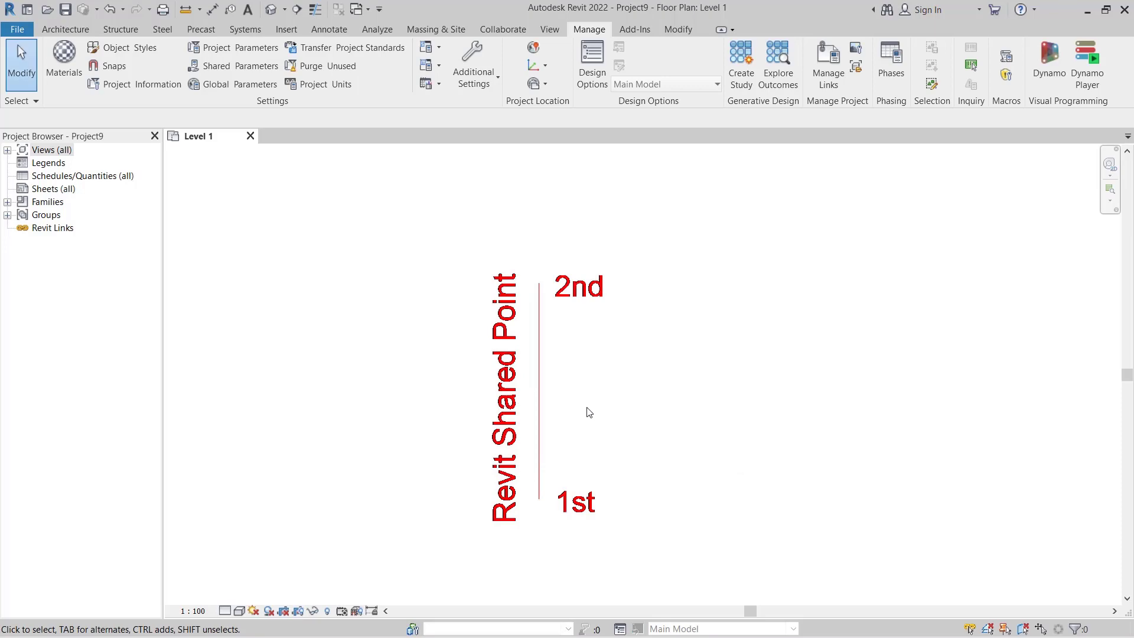
Place a spot coordinate at the line's lower end, reading N -21500000 / E -76500000
{"action": "scroll", "coordinate": [588, 412], "scroll_direction": "down", "scroll_amount": 10}
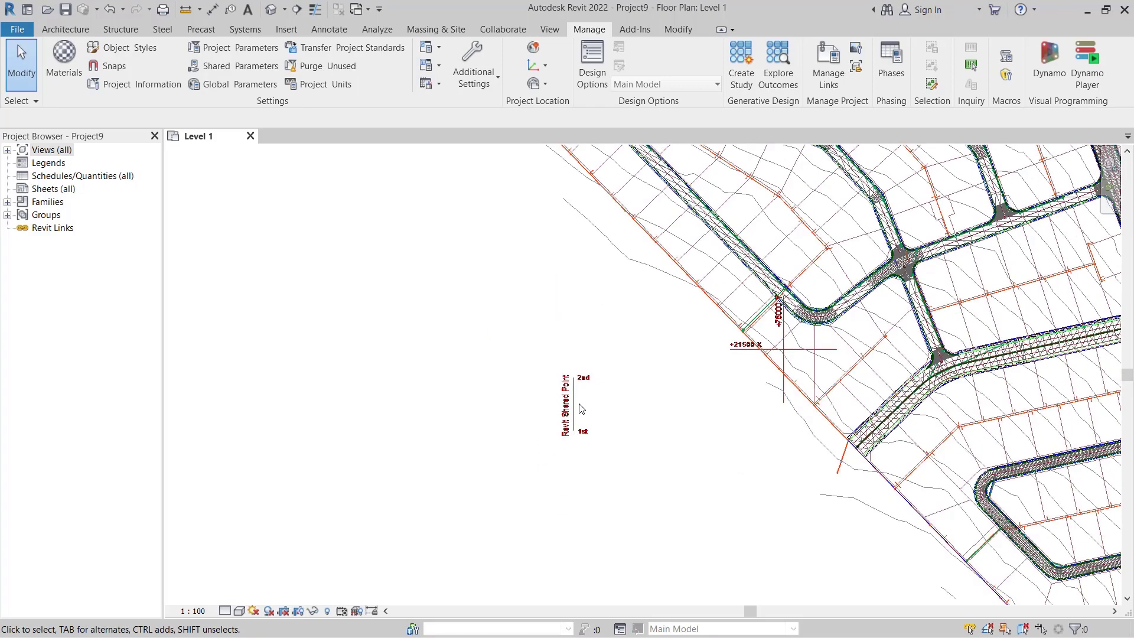
{"action": "scroll", "coordinate": [406, 385], "scroll_direction": "up", "scroll_amount": 8}
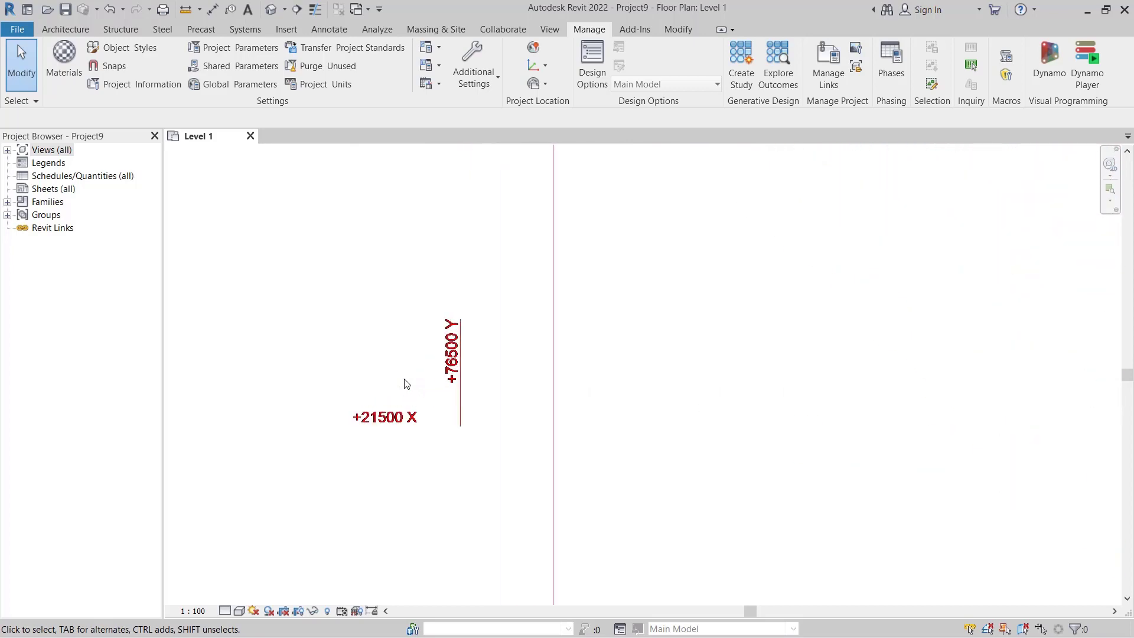
{"action": "scroll", "coordinate": [407, 384], "scroll_direction": "up", "scroll_amount": 1}
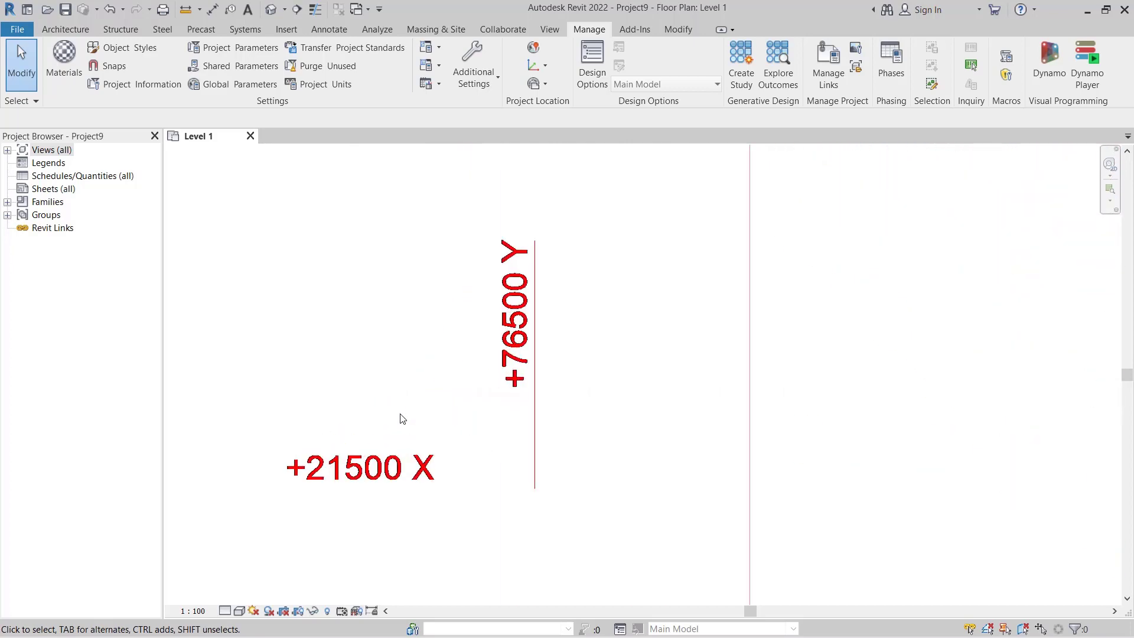
{"action": "left_click", "coordinate": [328, 29]}
{"action": "left_click", "coordinate": [260, 66]}
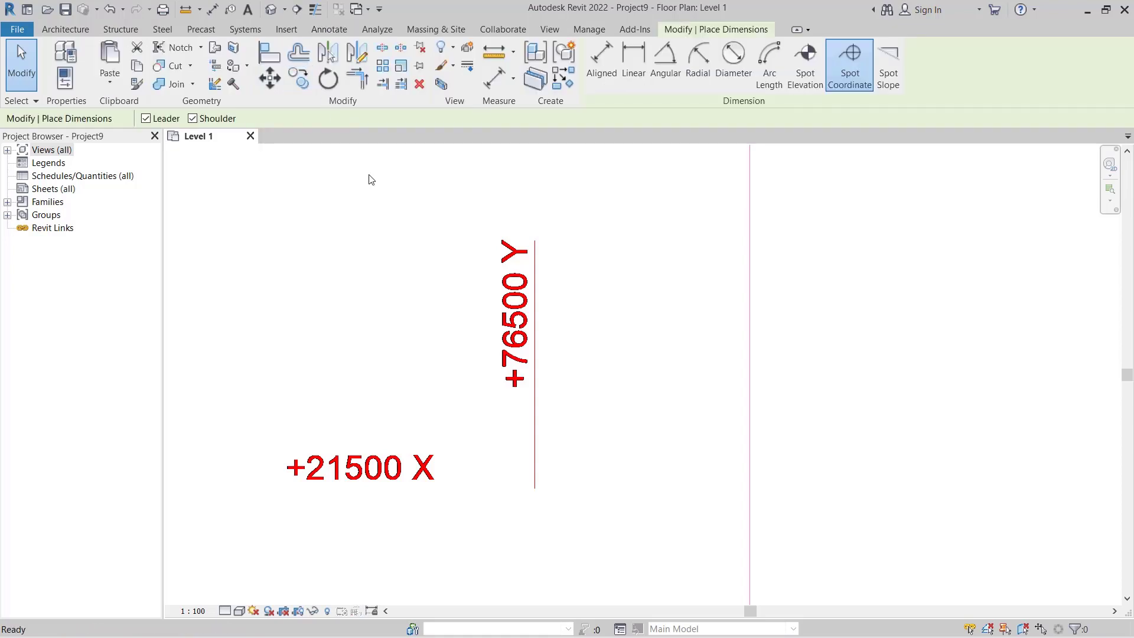
{"action": "left_click", "coordinate": [535, 484]}
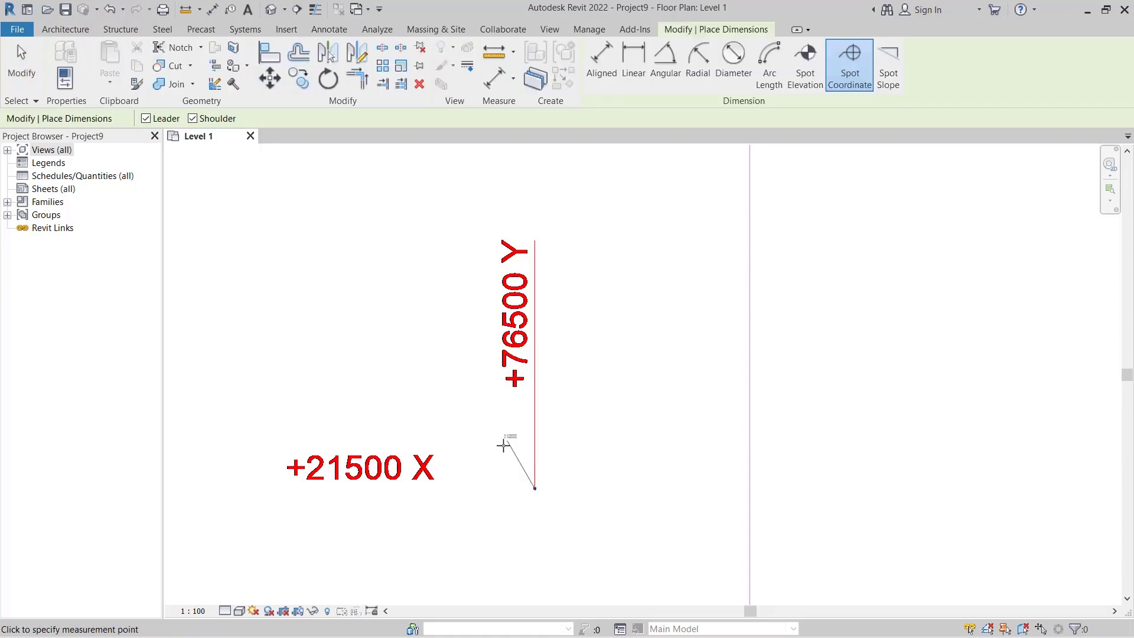
{"action": "left_click", "coordinate": [502, 456]}
{"action": "left_click", "coordinate": [482, 456]}
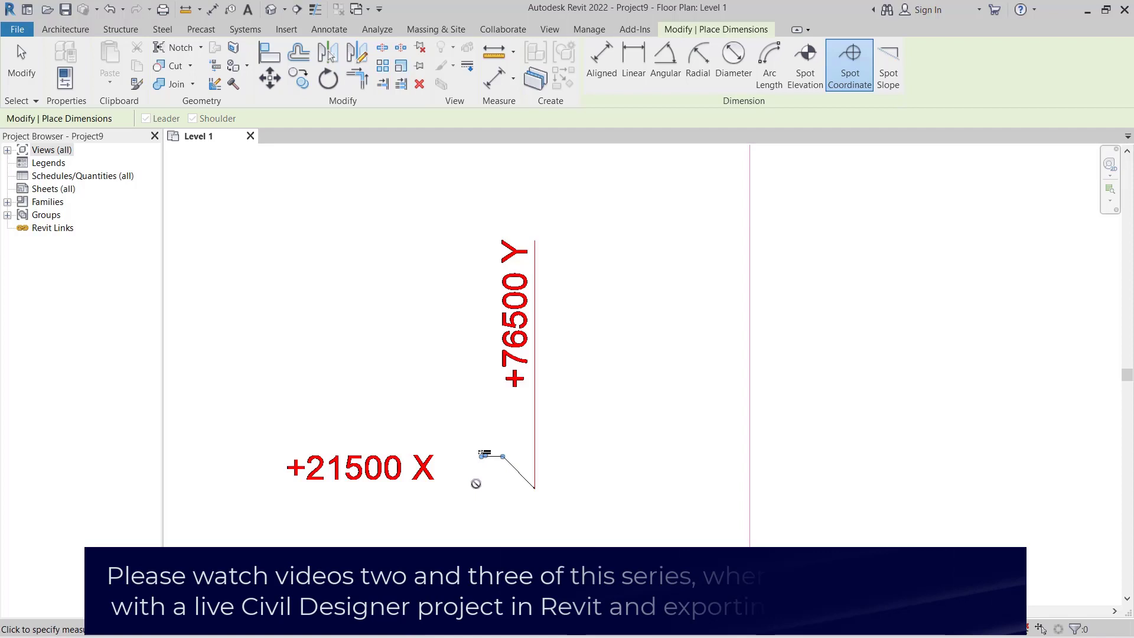
Zoom to fit the whole subdivision site with ZF
{"action": "scroll", "coordinate": [479, 460], "scroll_direction": "up", "scroll_amount": 5}
{"action": "scroll", "coordinate": [486, 456], "scroll_direction": "up", "scroll_amount": 2}
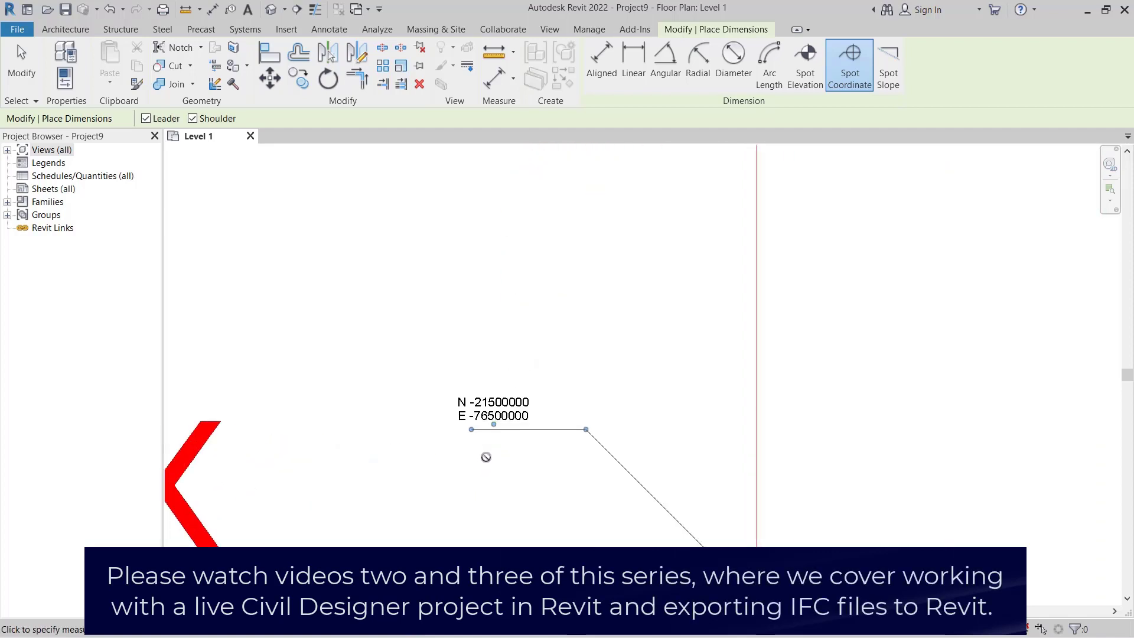
{"action": "scroll", "coordinate": [485, 456], "scroll_direction": "down", "scroll_amount": 7}
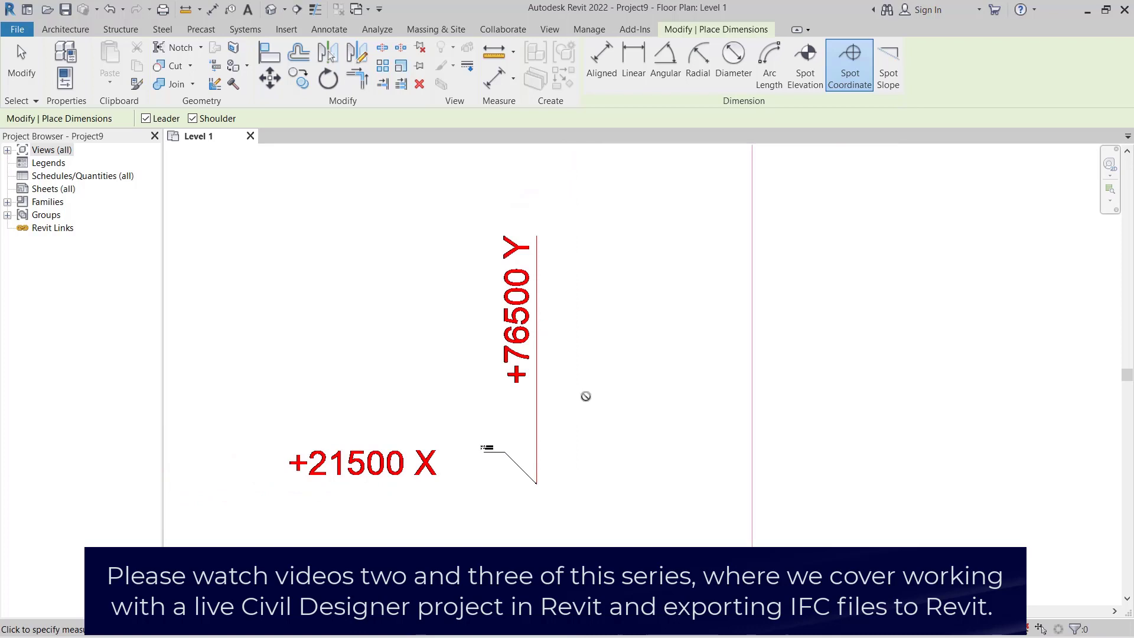
{"action": "key", "text": "z"}
{"action": "key", "text": "f"}
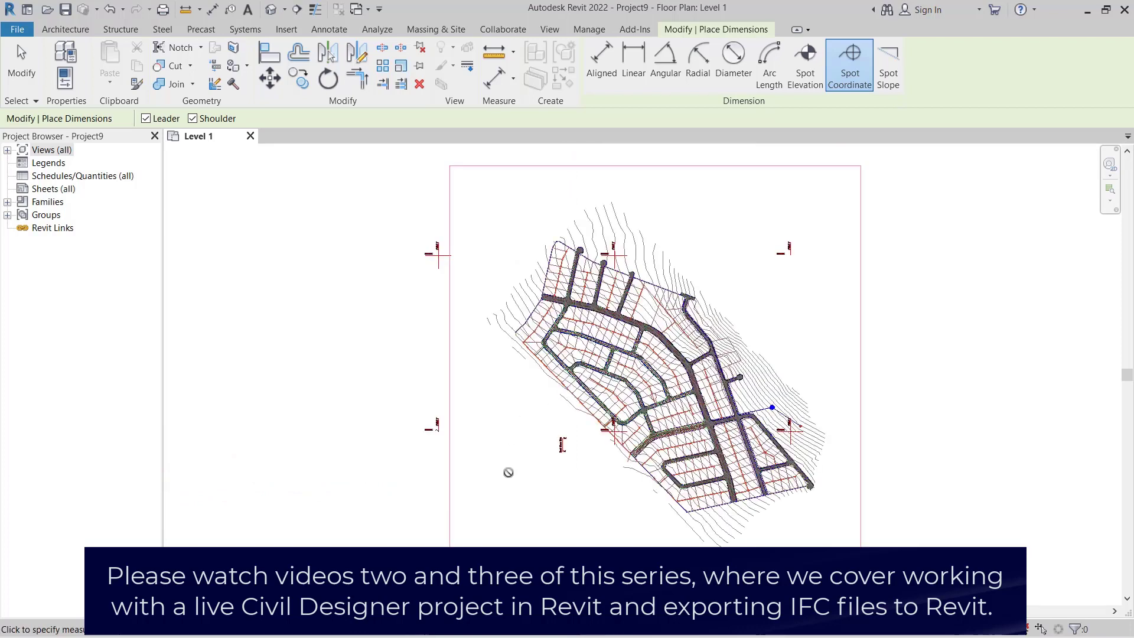